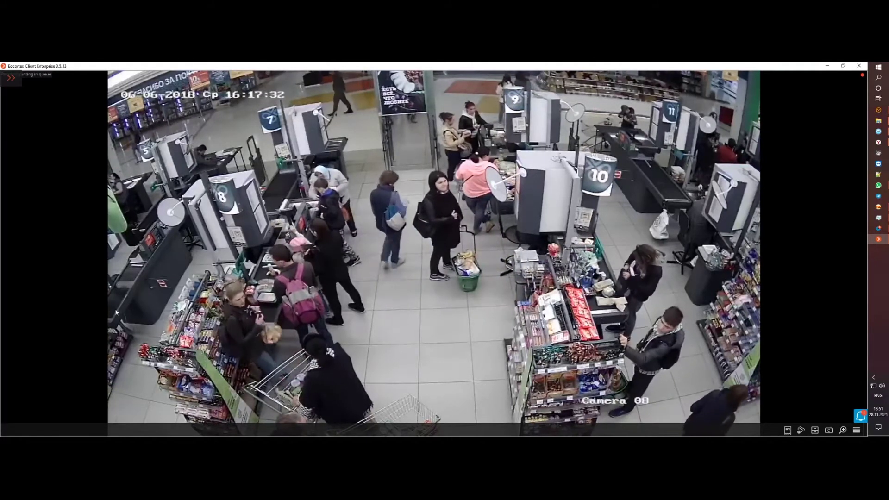
Slide out the Eocortex Client main menu beside Camera 08's checkout view.
mouse_move(9, 335)
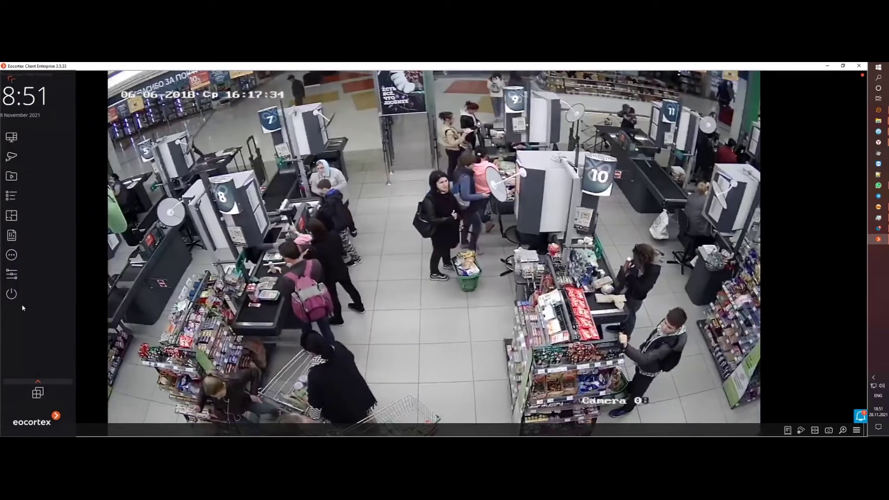
Open the POS terminal transaction log and review receipts from 18:51:18 back to 18:50:33.
left_click(46, 256)
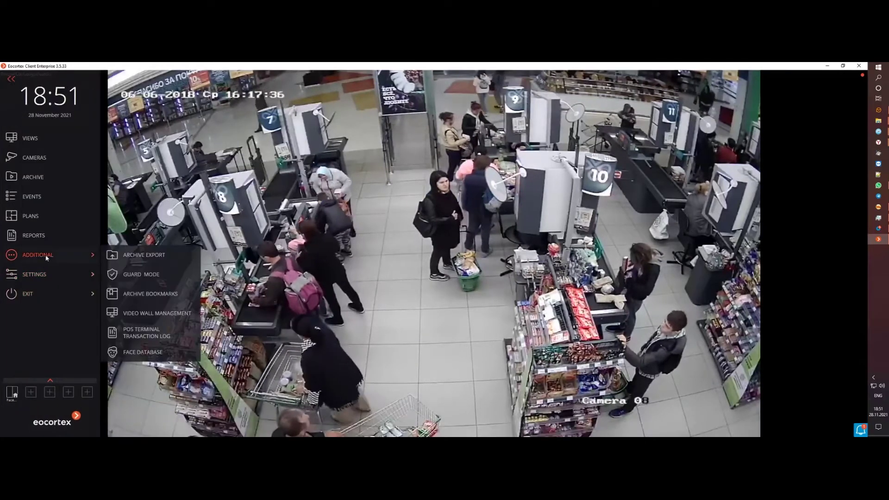
left_click(146, 335)
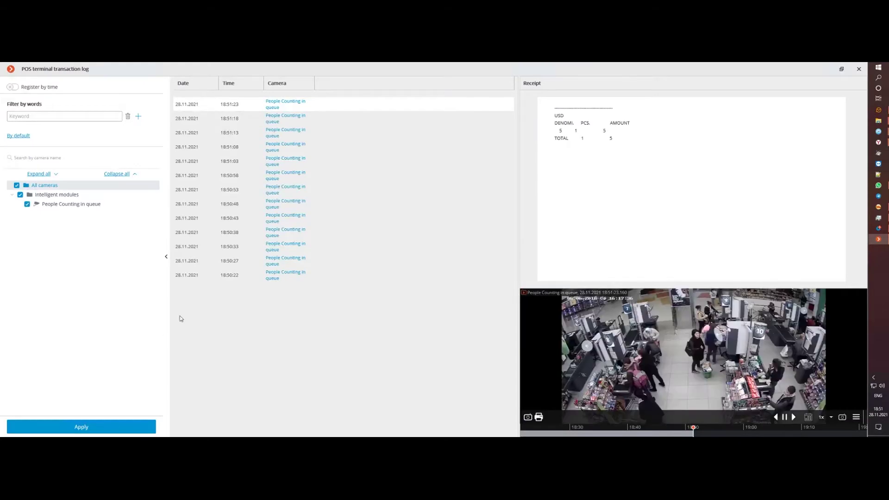
left_click(321, 118)
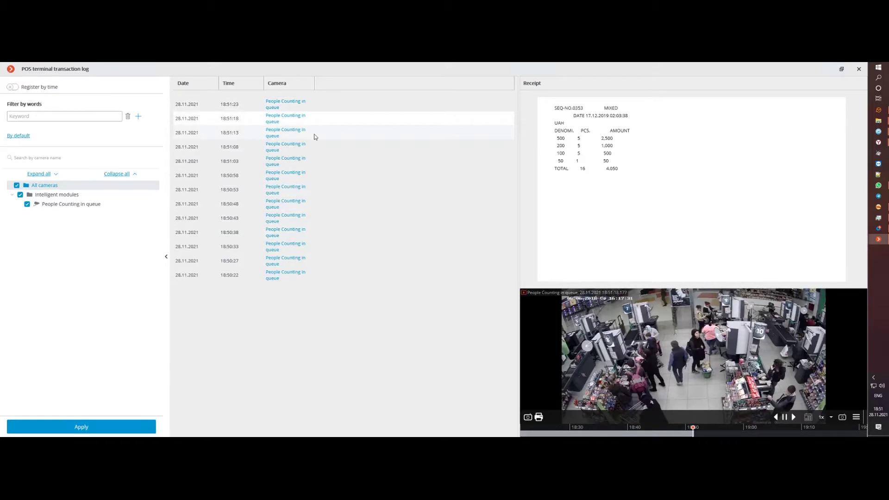
left_click(314, 137)
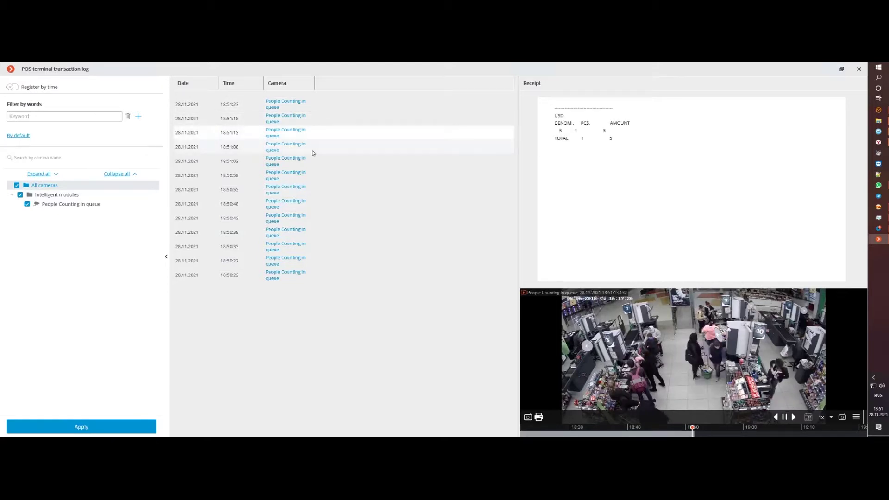
left_click(314, 147)
left_click(300, 252)
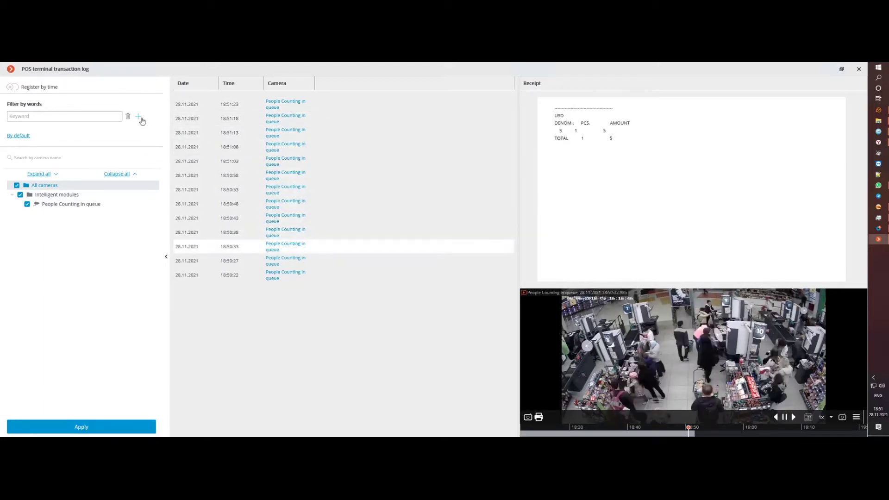
Filter the log by keyword 500, then overlay receipt text on the video and open its settings.
left_click(139, 118)
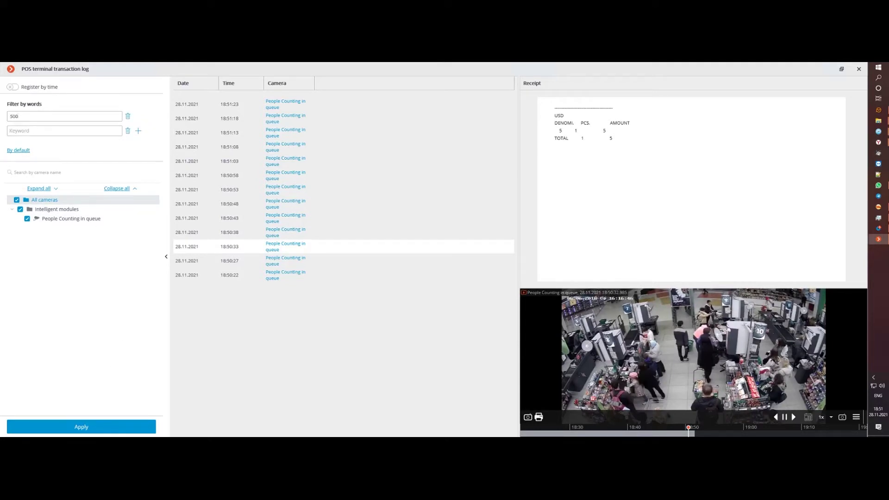
left_click(81, 426)
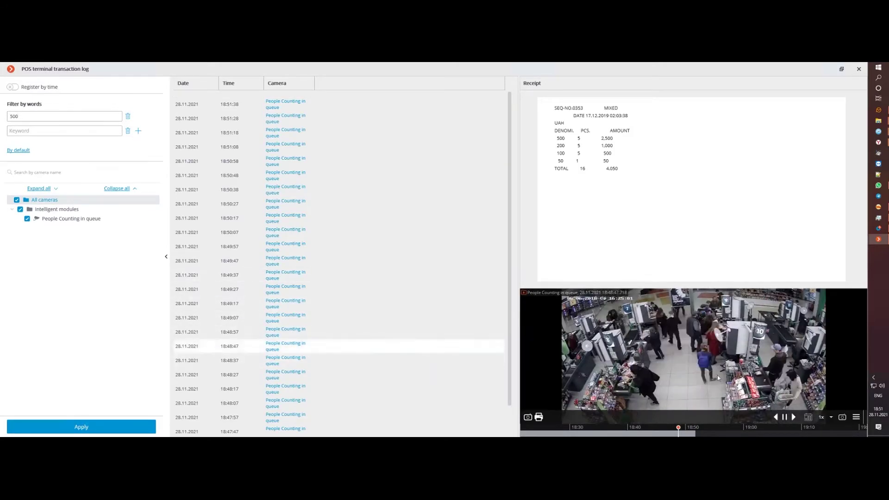
left_click(864, 73)
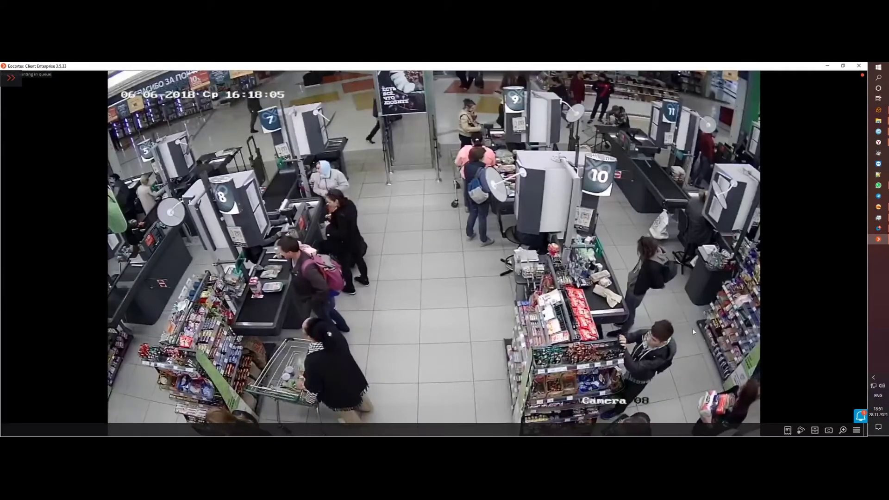
left_click(788, 430)
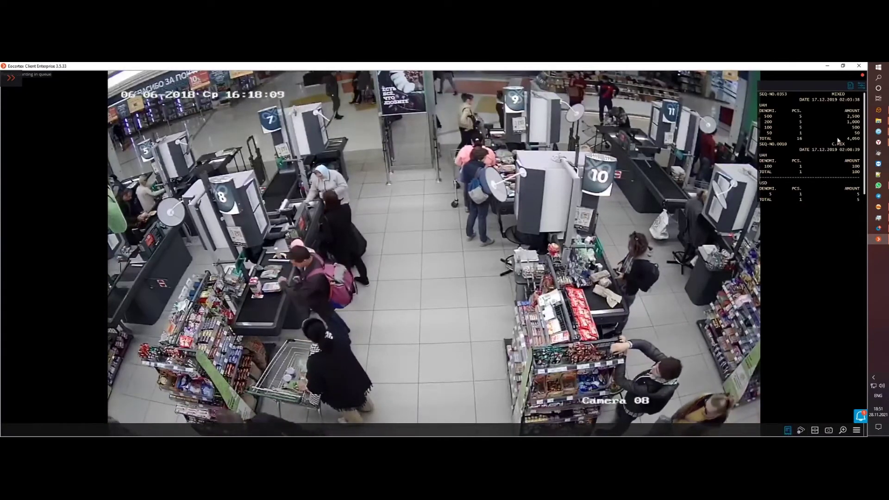
left_click(861, 86)
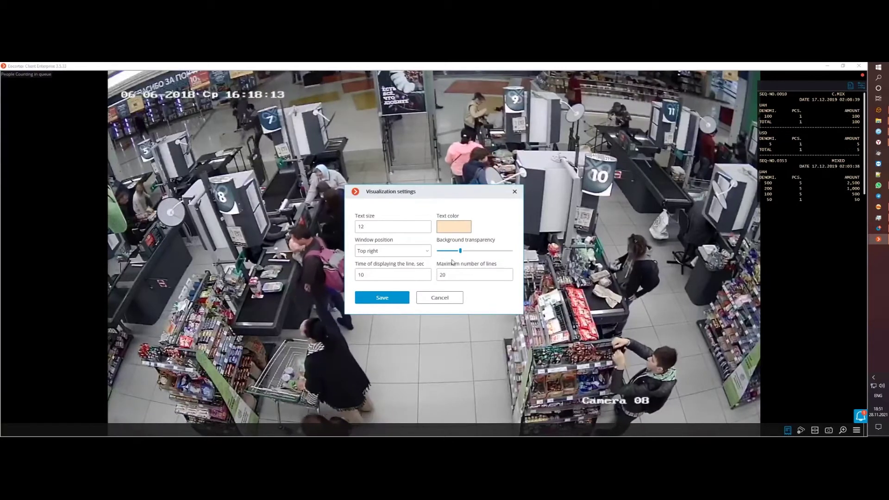
Set the receipt overlay to Top left with text size 15 in green, and save.
left_click(406, 250)
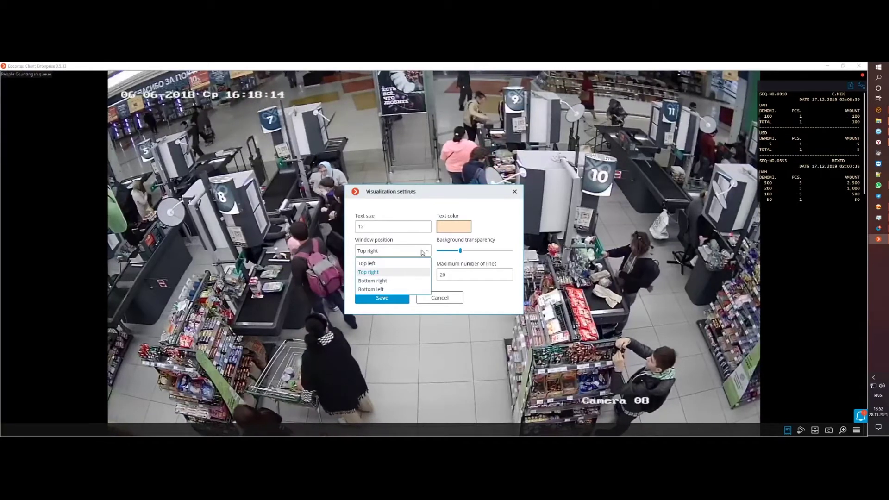
left_click(400, 266)
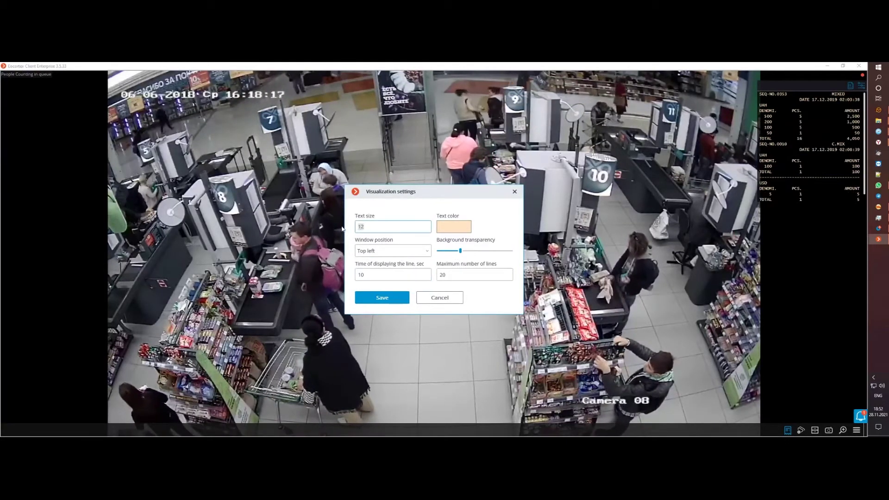
type("15")
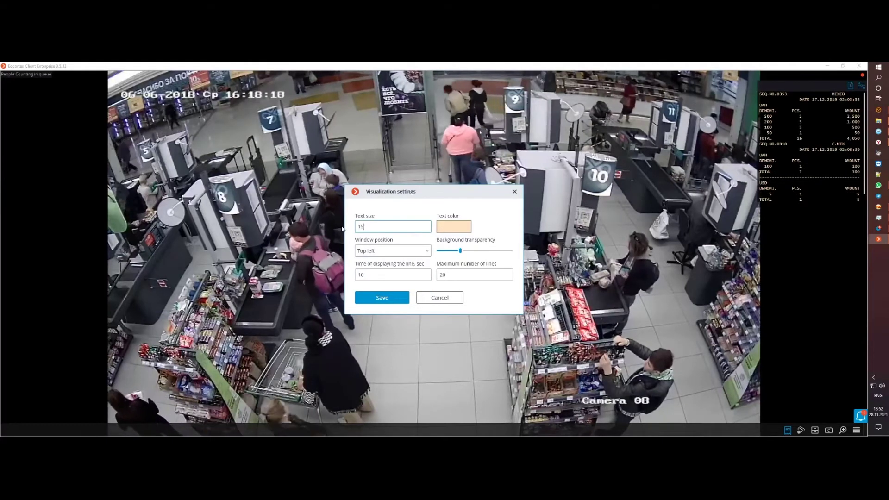
left_click(451, 226)
left_click(94, 154)
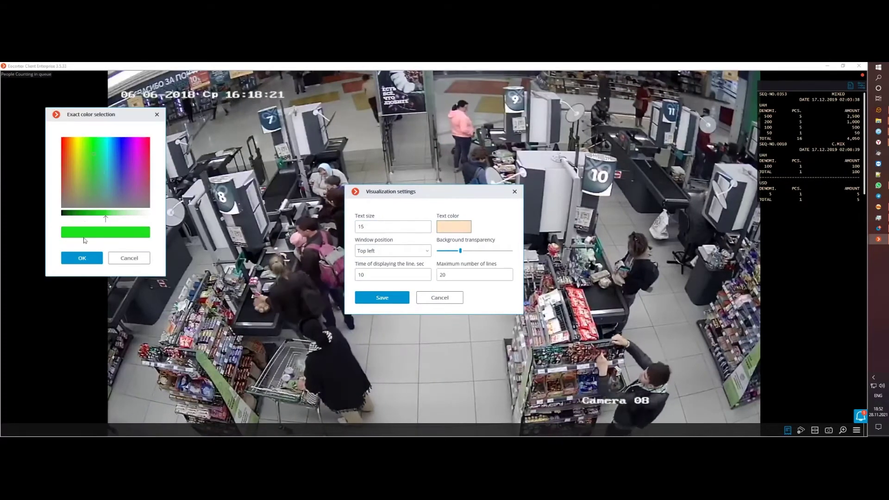
left_click(80, 255)
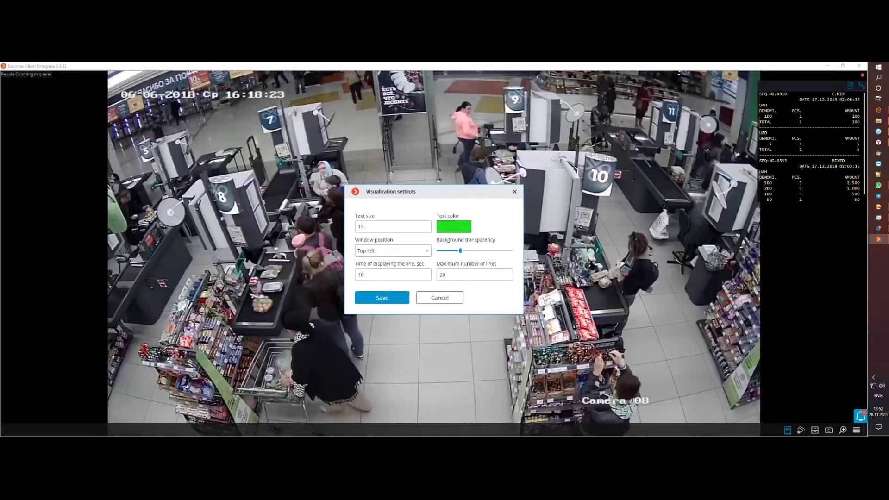
left_click(386, 298)
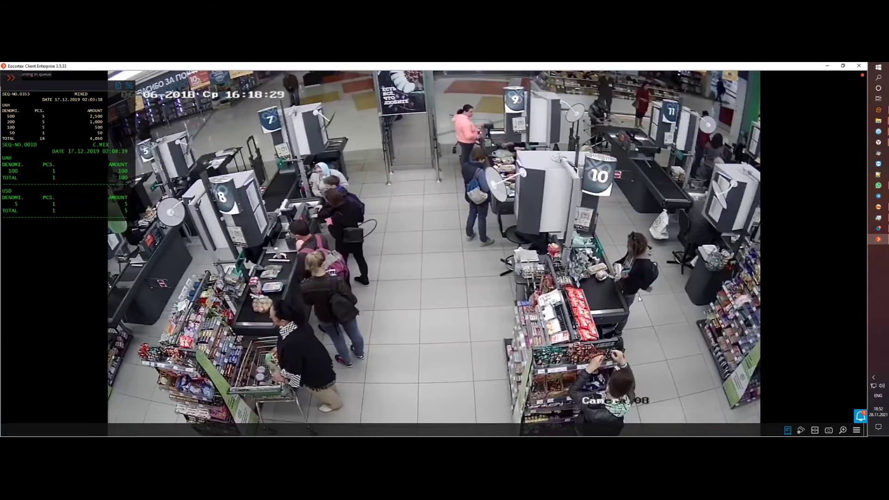
Confirm the GPU server's licence lists POS terminal integration modules, then return to All cameras.
left_click(878, 229)
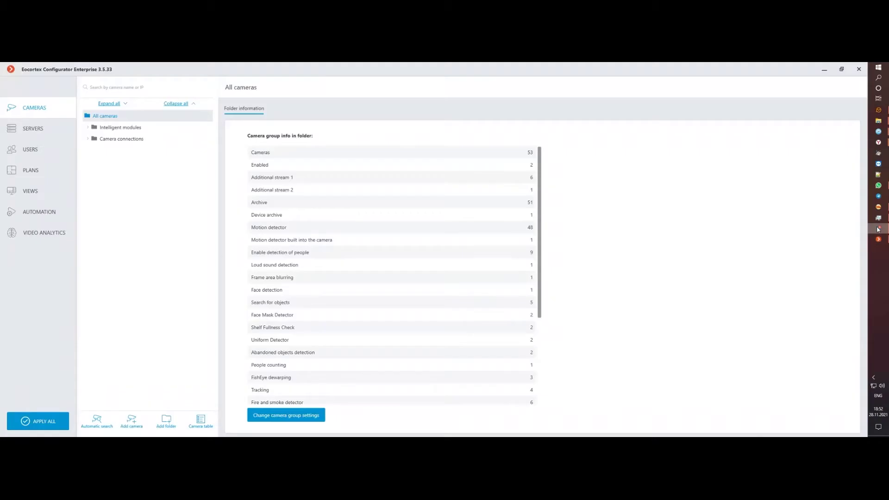
left_click(35, 130)
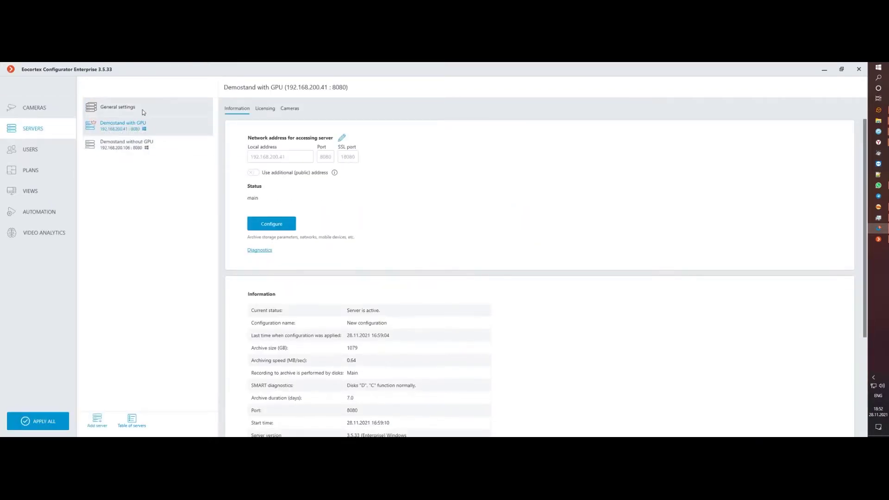
left_click(260, 111)
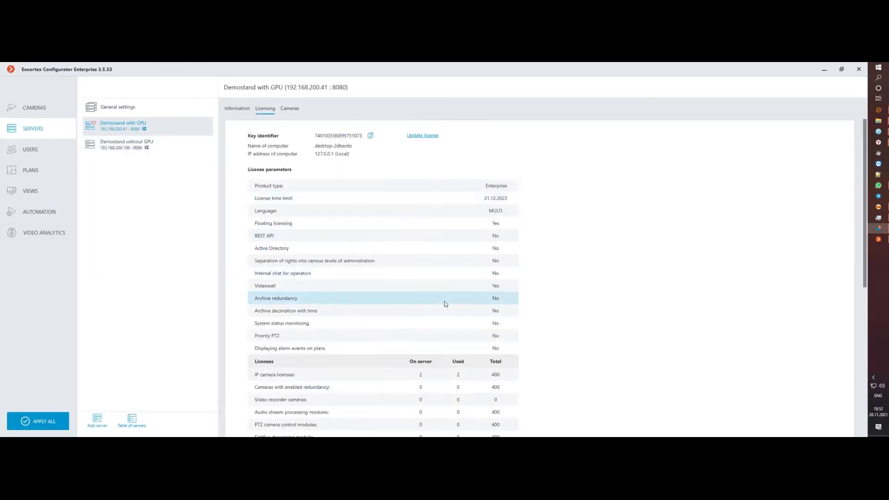
scroll(445, 302, "down", 5)
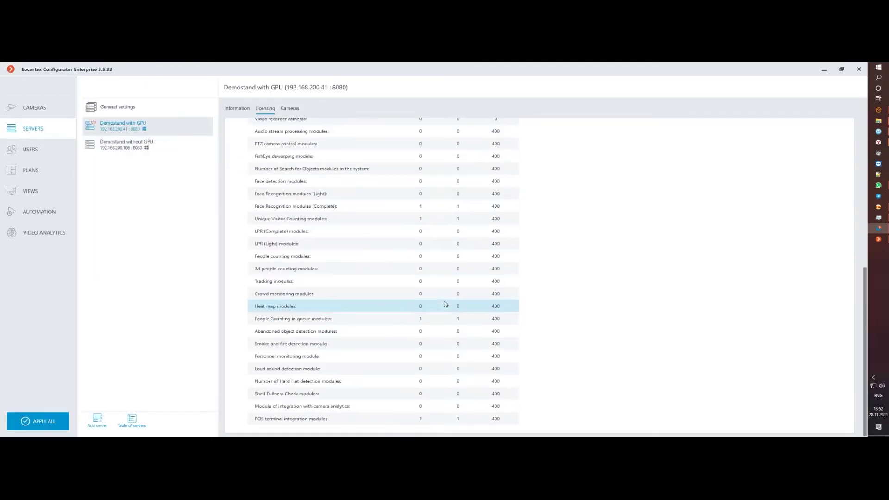
left_click(51, 114)
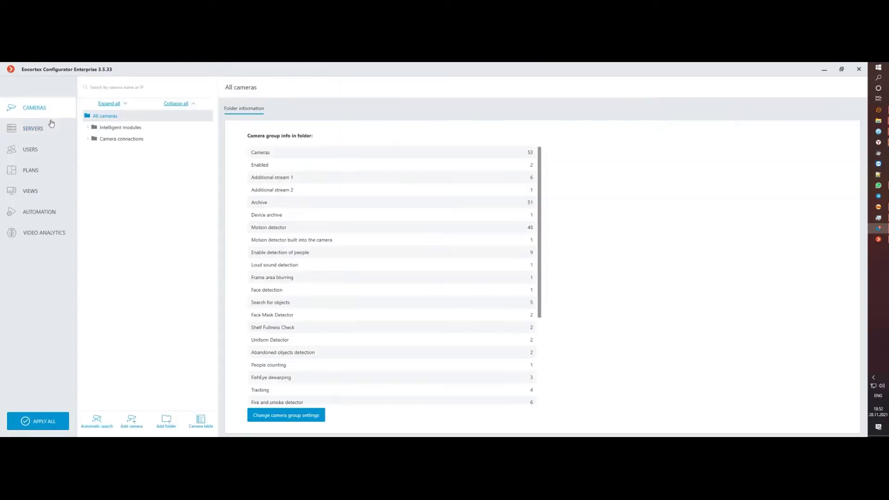
Show Automation integrations for the People Counting in queue camera under Intelligent modules.
left_click(54, 221)
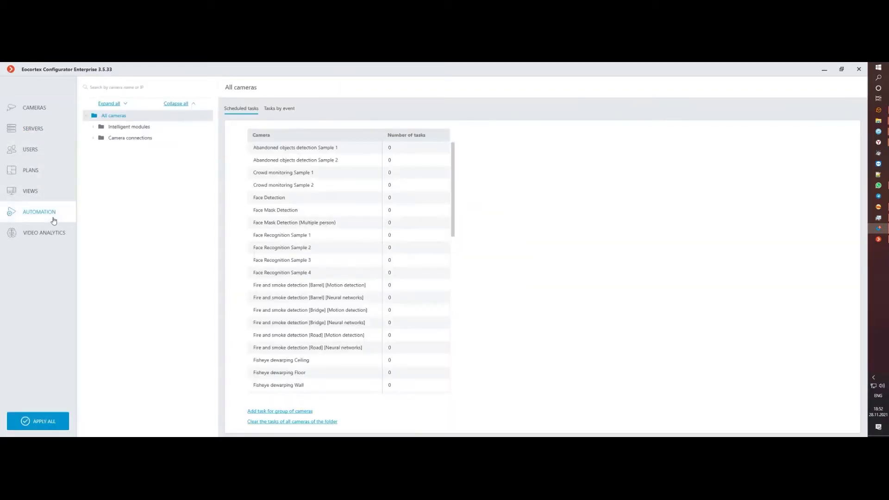
left_click(93, 126)
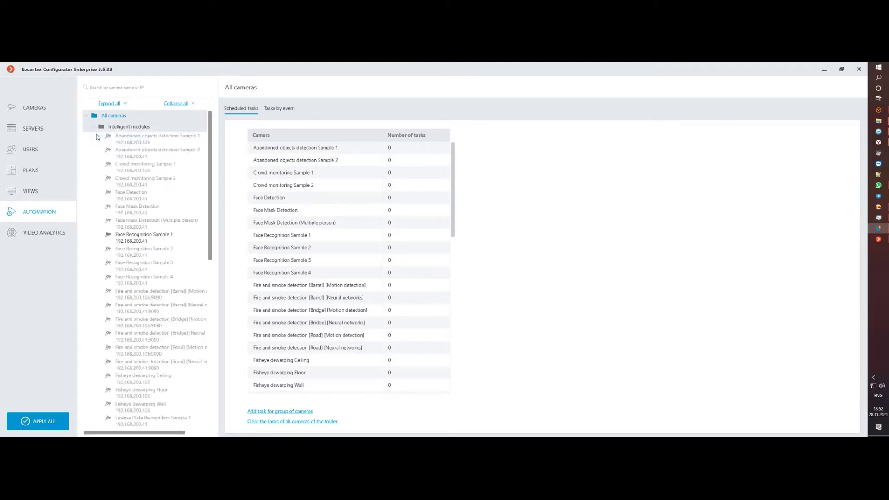
scroll(153, 260, "down", 5)
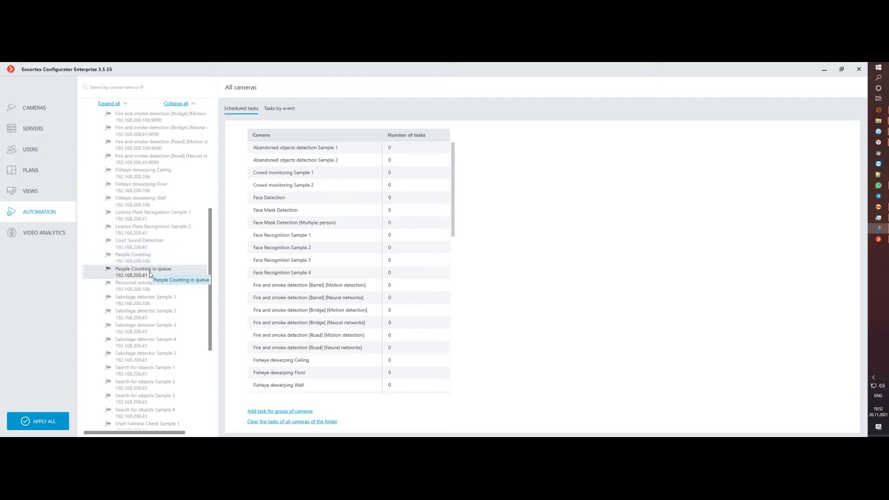
left_click(149, 274)
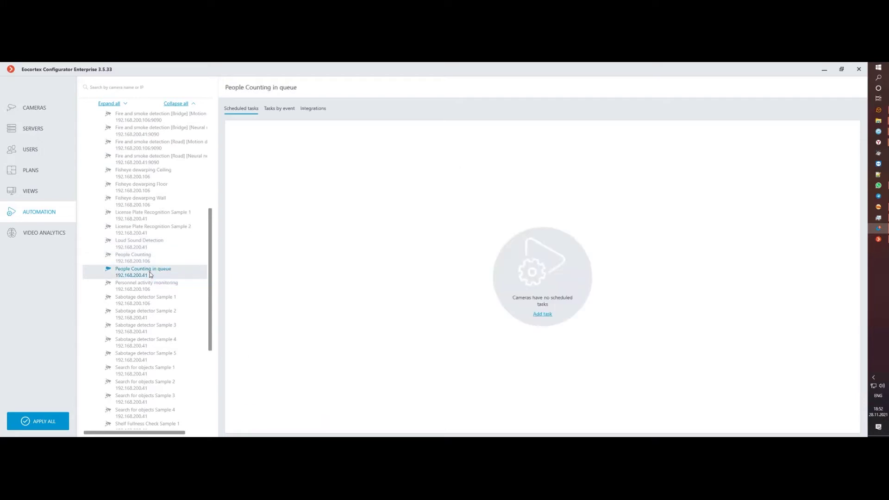
left_click(312, 111)
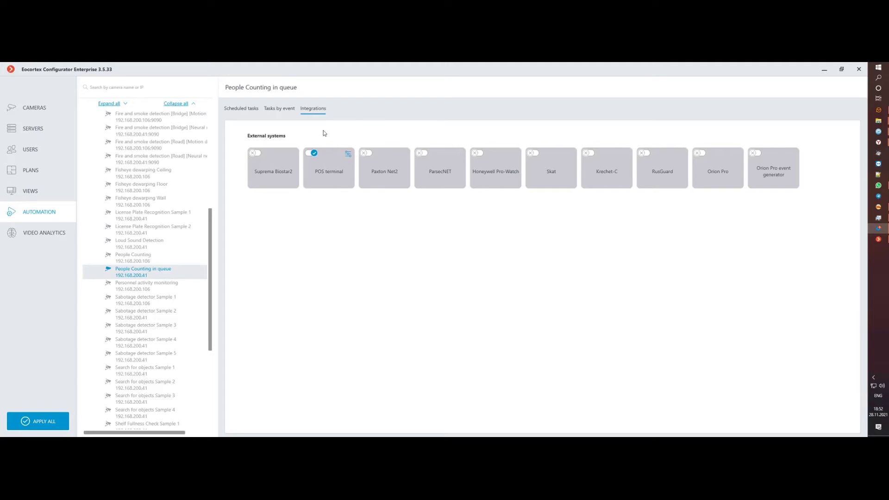
Change the POS terminal port to 123456, leaving message coding at 65001 Unicode (UTF-8).
left_click(348, 154)
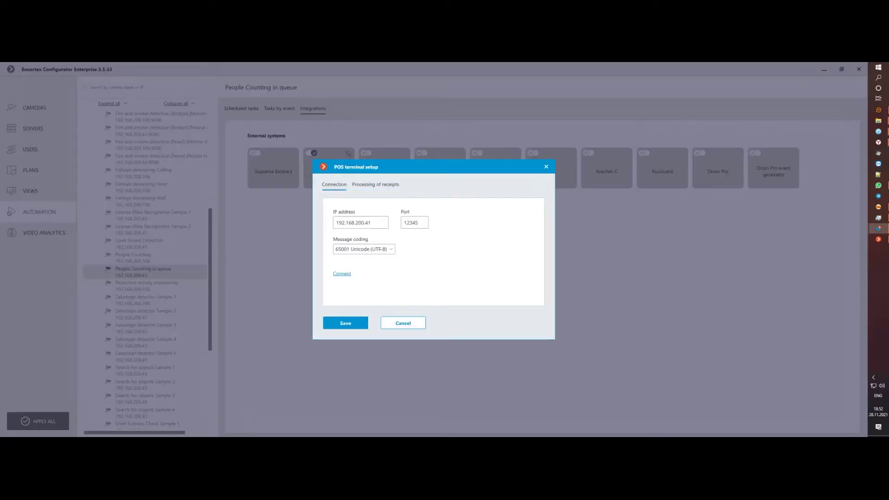
left_click(418, 222)
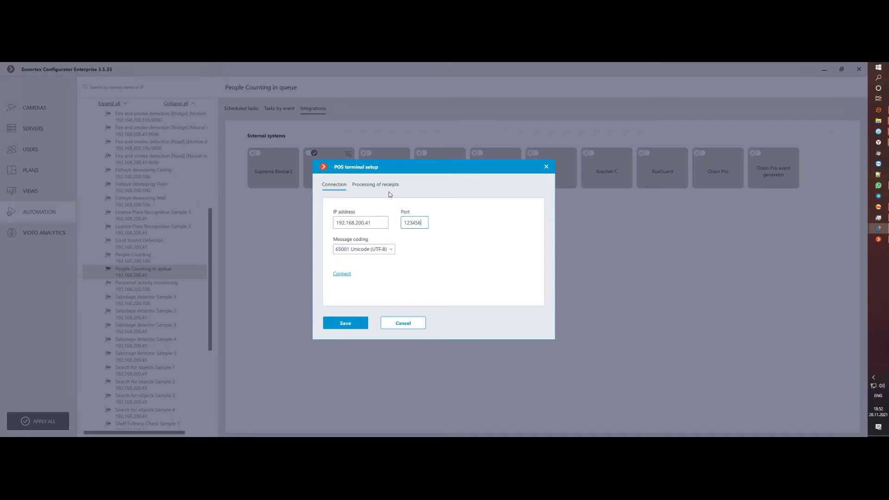
left_click(394, 250)
scroll(396, 287, "down", 5)
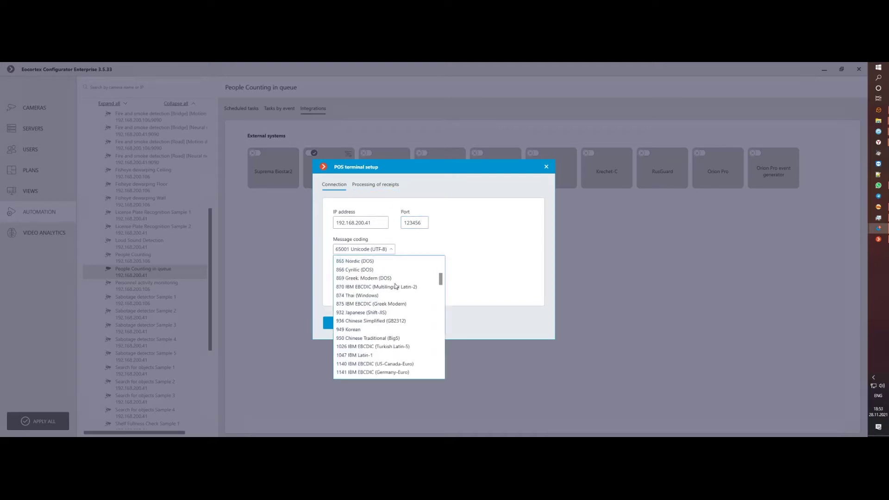
scroll(396, 286, "down", 20)
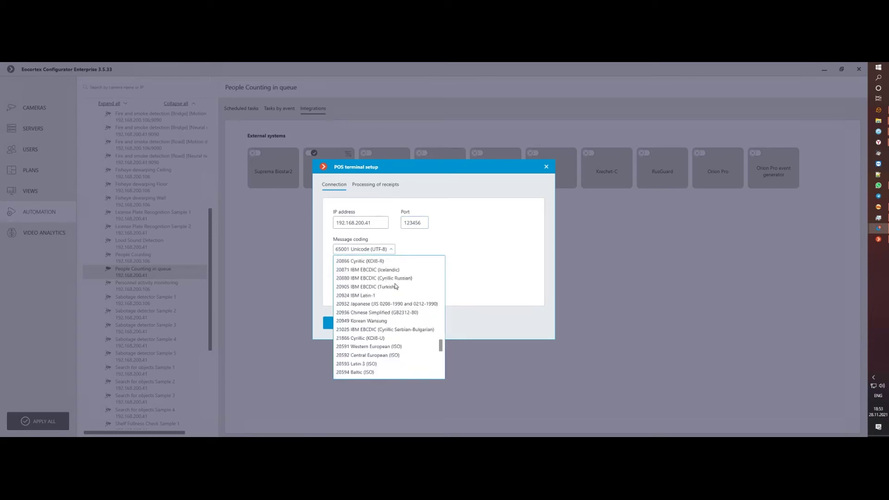
scroll(396, 286, "down", 15)
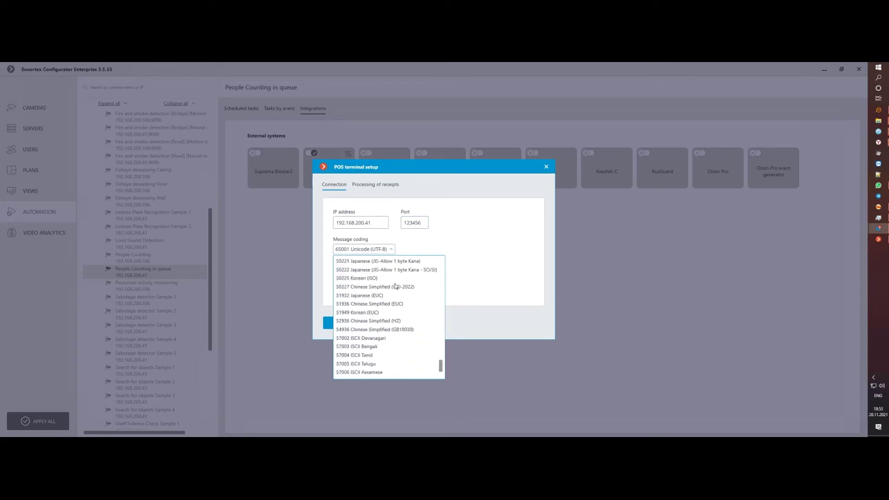
left_click(469, 252)
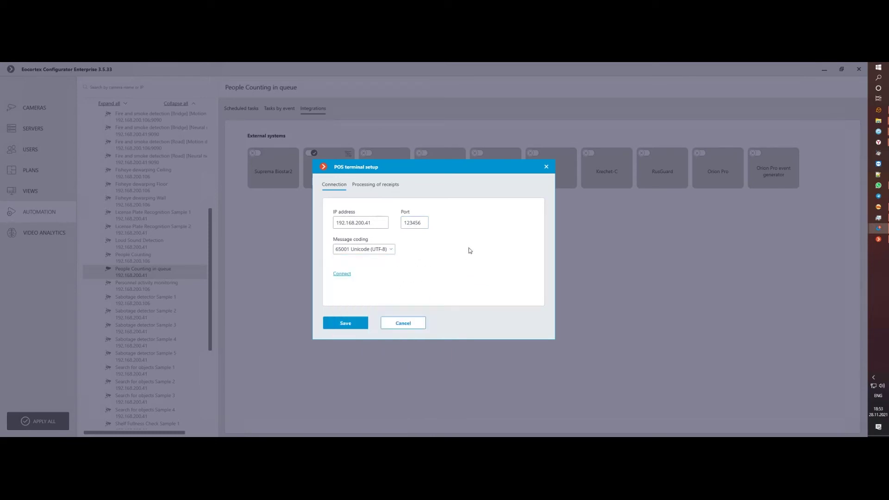
Add 'Welcome' as a receipt-start and 'Have a nice day' as a receipt-end keyword, then save.
left_click(373, 185)
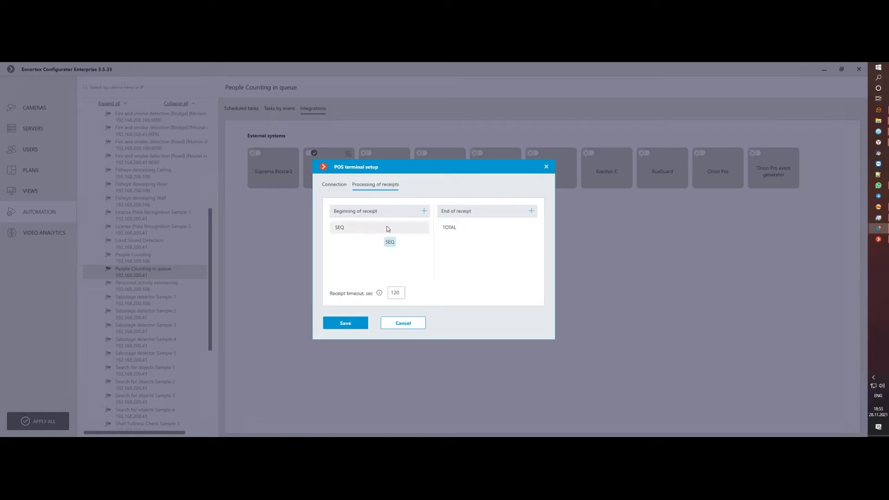
left_click(424, 211)
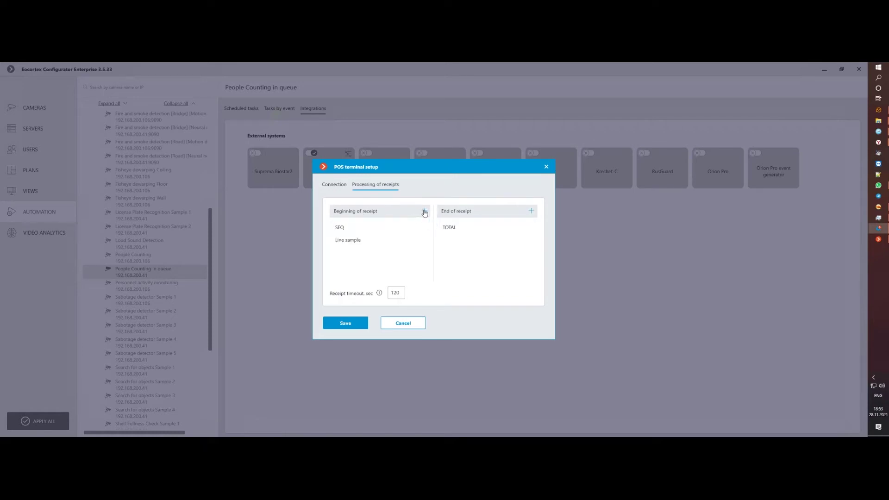
left_click(531, 211)
double_click(352, 243)
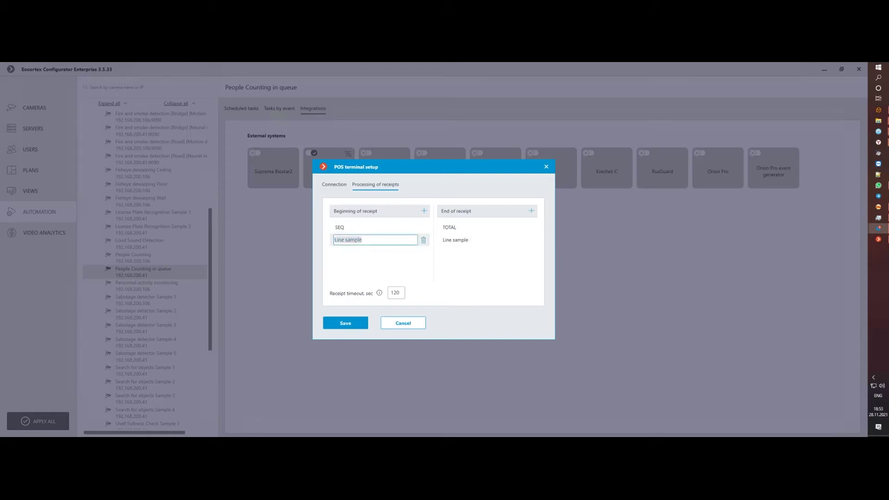
type("Welcome")
double_click(455, 240)
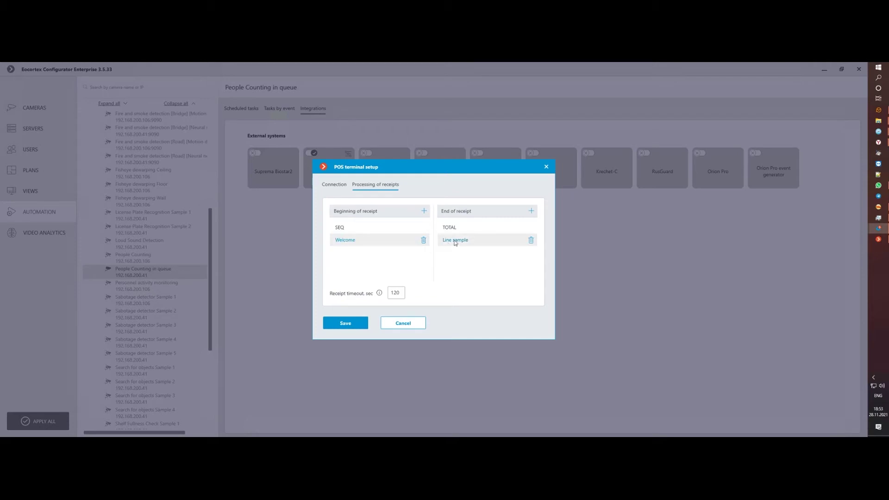
type("Have a nice day")
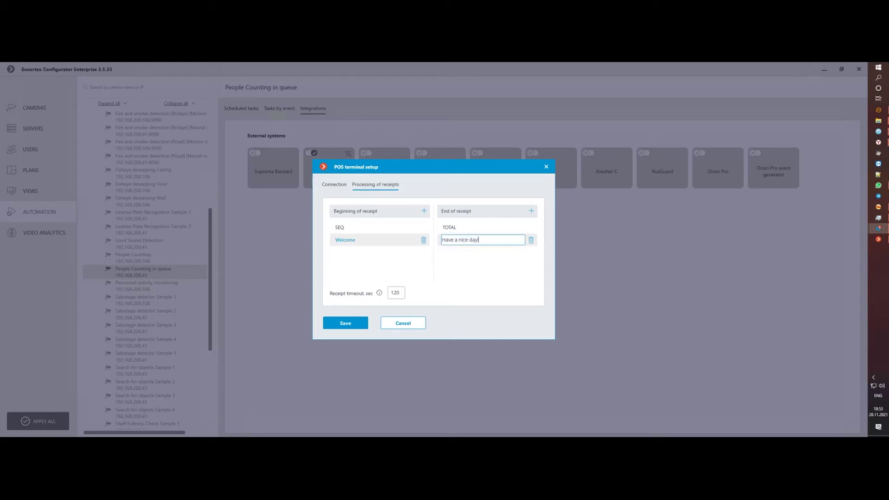
left_click(350, 324)
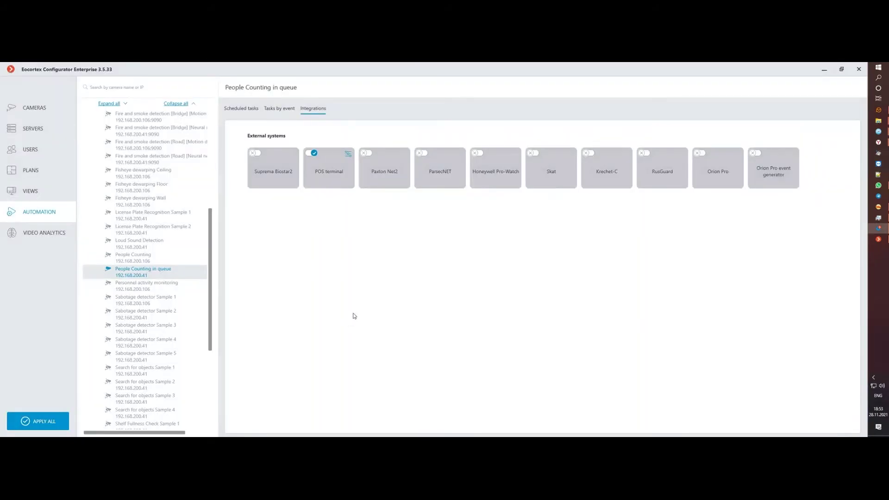
Test the POS connection, correct the port to 12345 until it connects, and save.
left_click(348, 153)
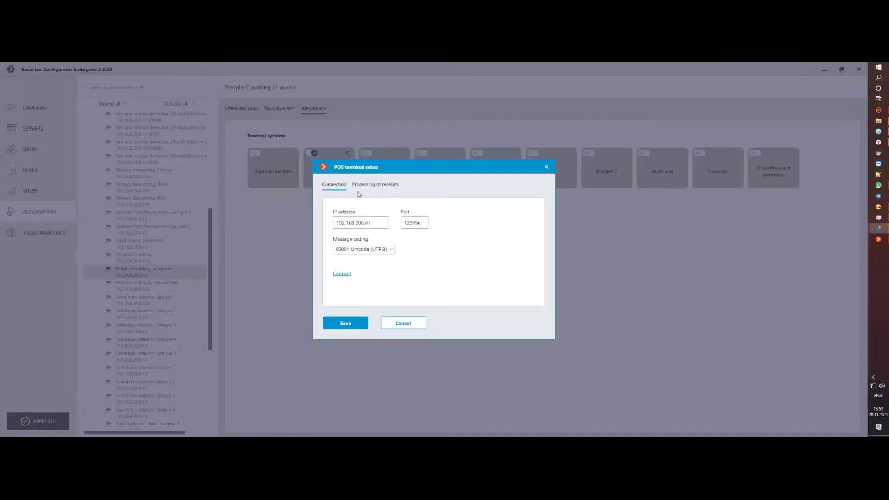
left_click(346, 274)
left_click(419, 223)
left_click(338, 274)
left_click(356, 329)
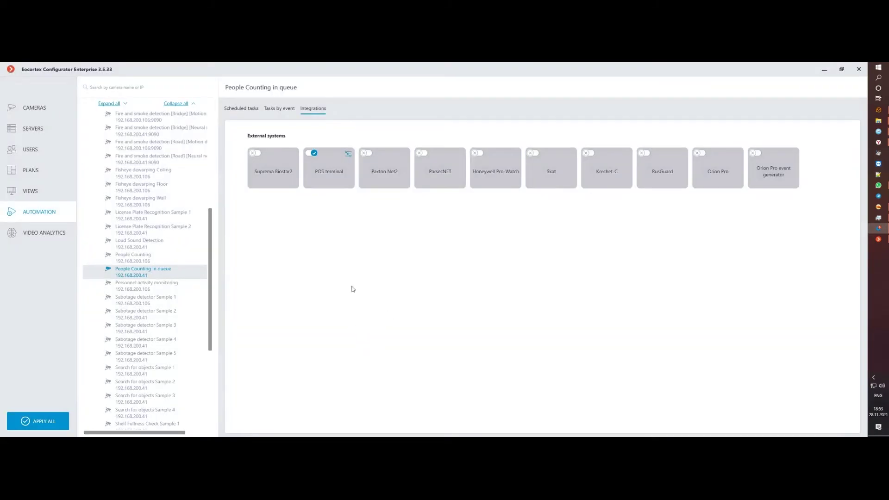
left_click(279, 109)
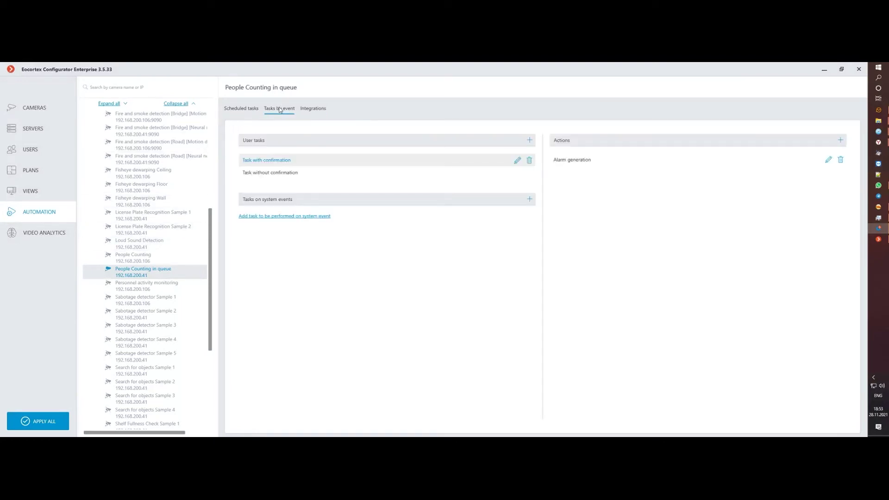
Add a system-event task: on Line from POS terminal received, perform Alarm generation.
left_click(293, 221)
left_click(409, 229)
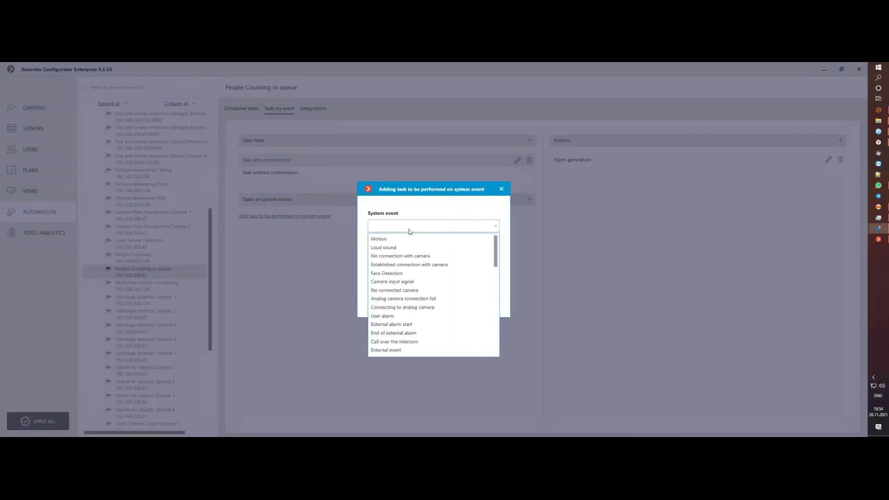
scroll(418, 273, "down", 4)
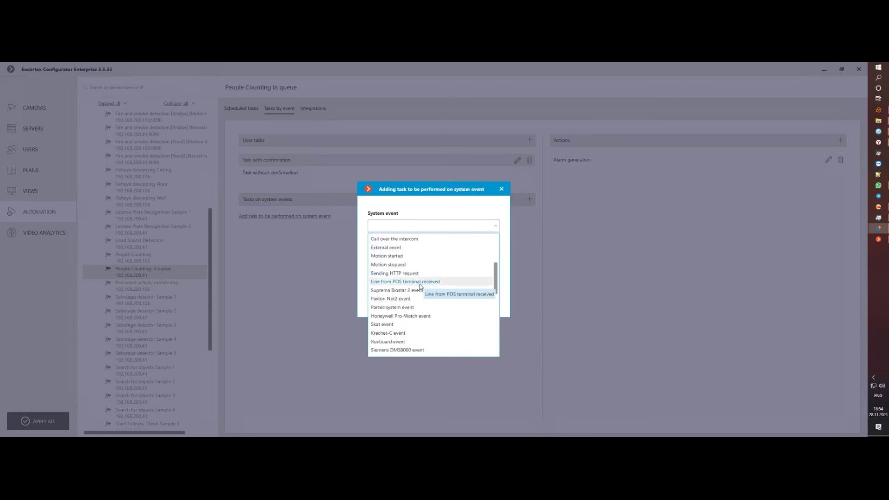
left_click(420, 284)
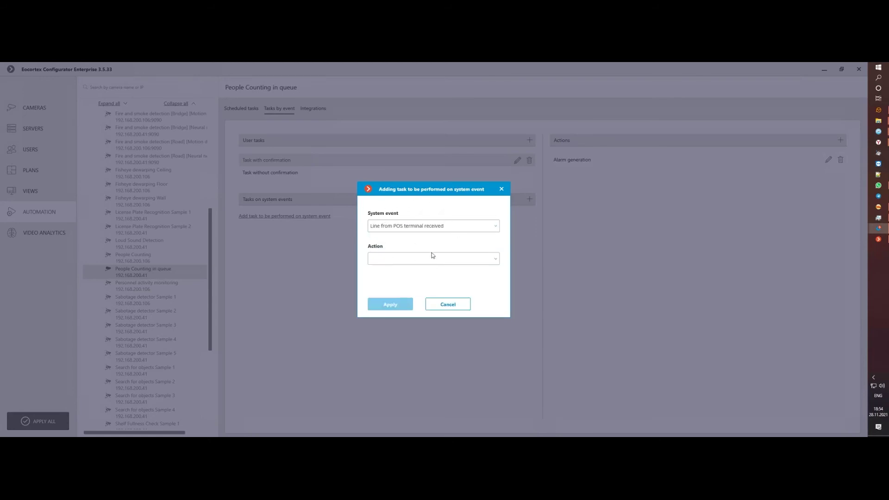
left_click(479, 260)
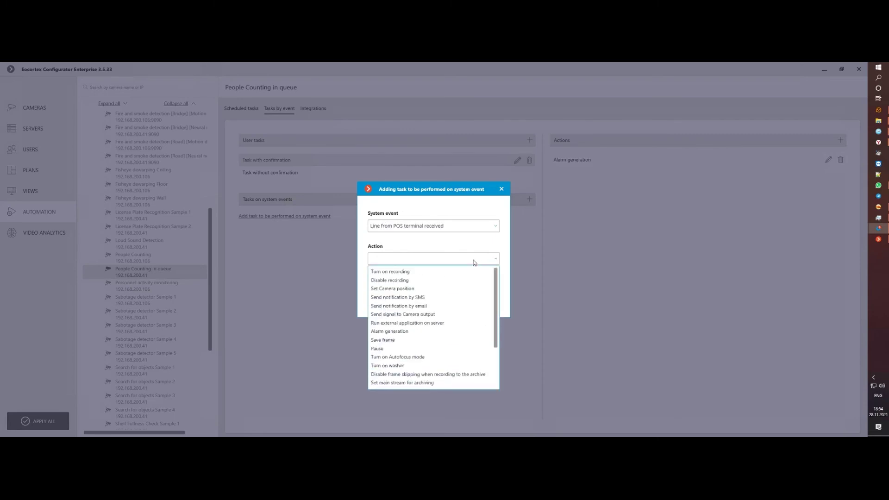
left_click(398, 331)
left_click(398, 306)
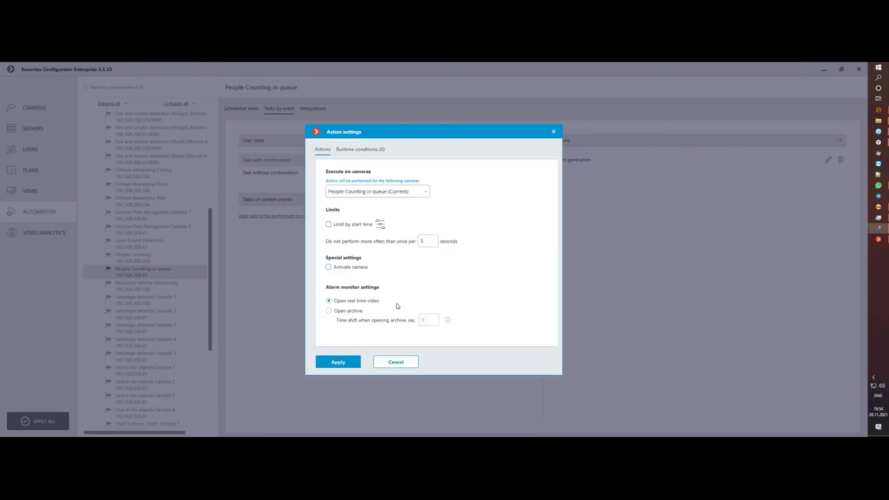
Add a runtime condition: Line of receipt Equal 'Whiskey'.
left_click(360, 150)
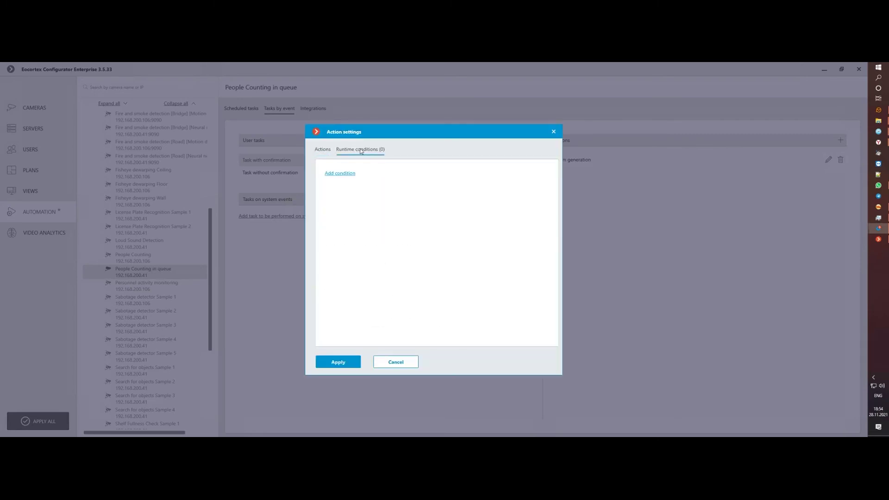
left_click(340, 174)
left_click(354, 179)
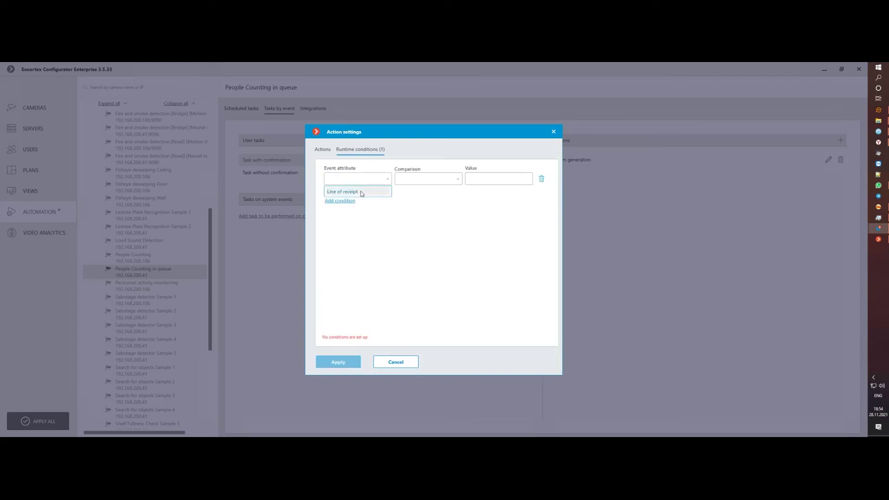
left_click(362, 192)
left_click(508, 179)
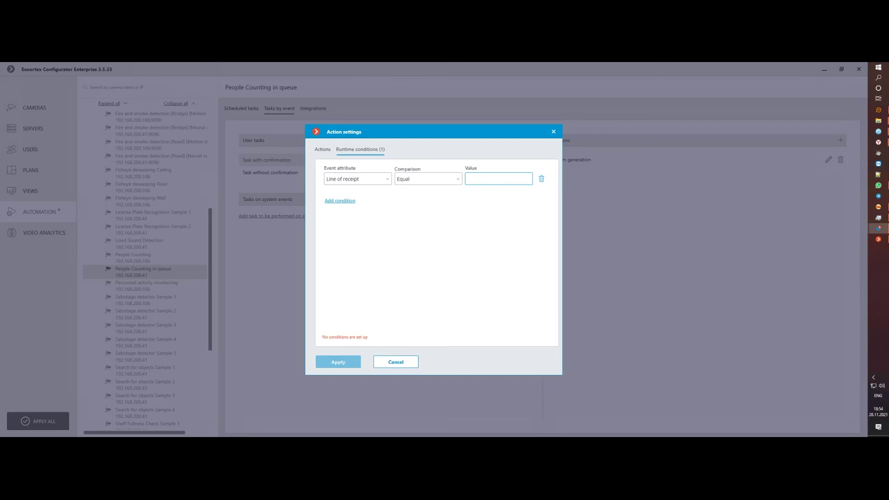
type("Whi")
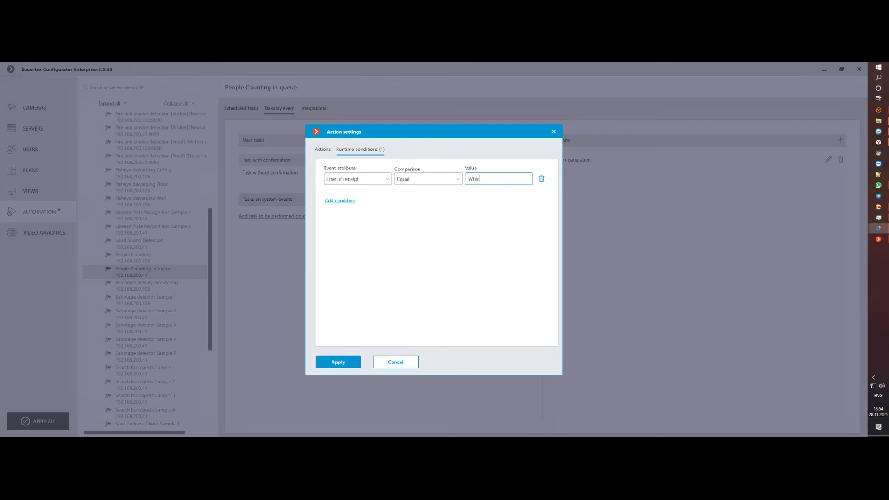
type("s")
key("BackSpace")
type("iskey")
Apply the Alarm generation action settings to create the POS line task.
left_click(338, 362)
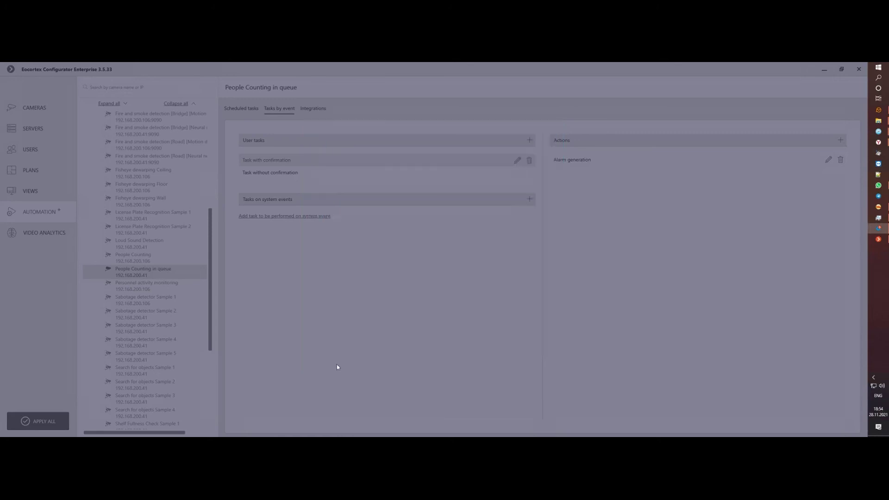